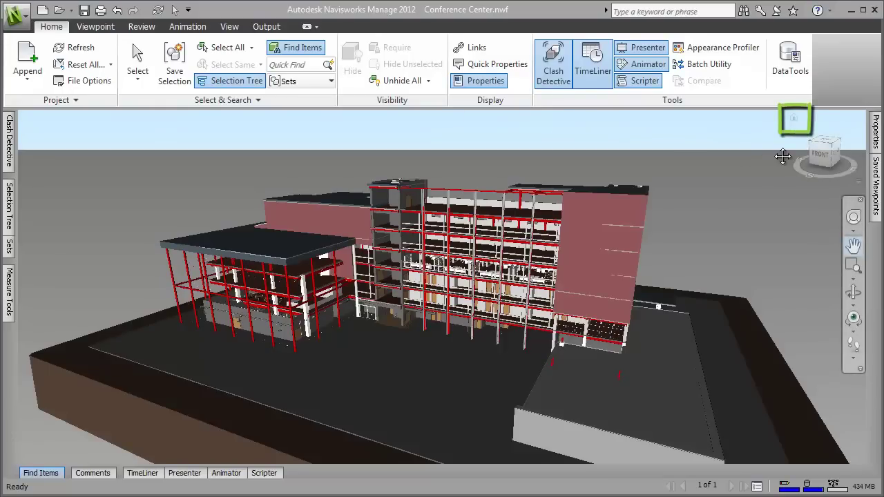
# Step: From the home view, record an animation while orbiting around the whole building model and back, and stop the recording
pyautogui.click(795, 118)
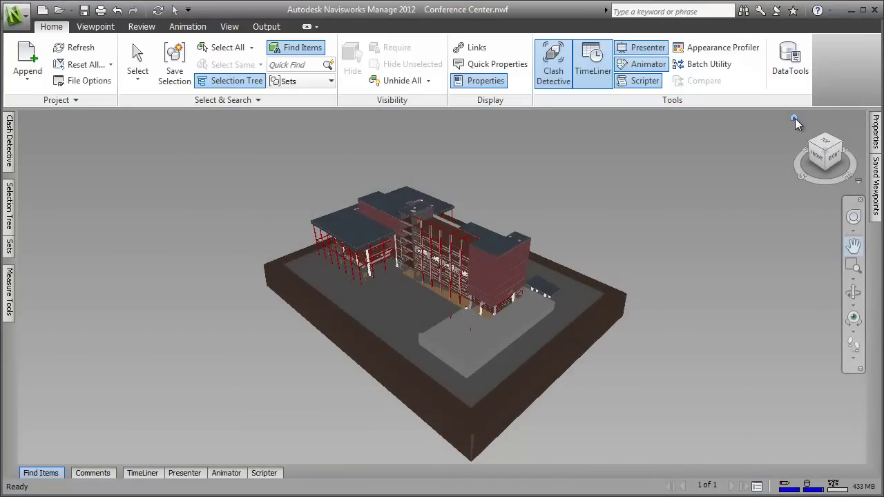
pyautogui.click(196, 28)
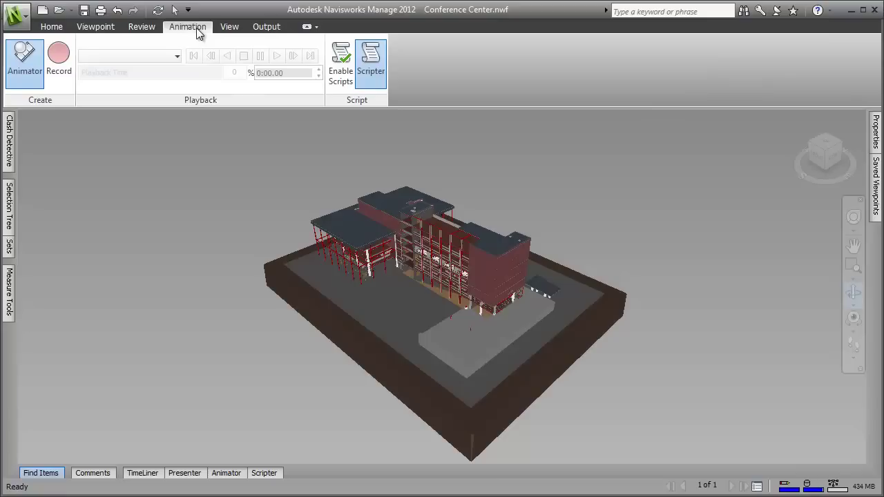
pyautogui.click(62, 68)
pyautogui.moveTo(30, 279); pyautogui.dragTo(728, 285)
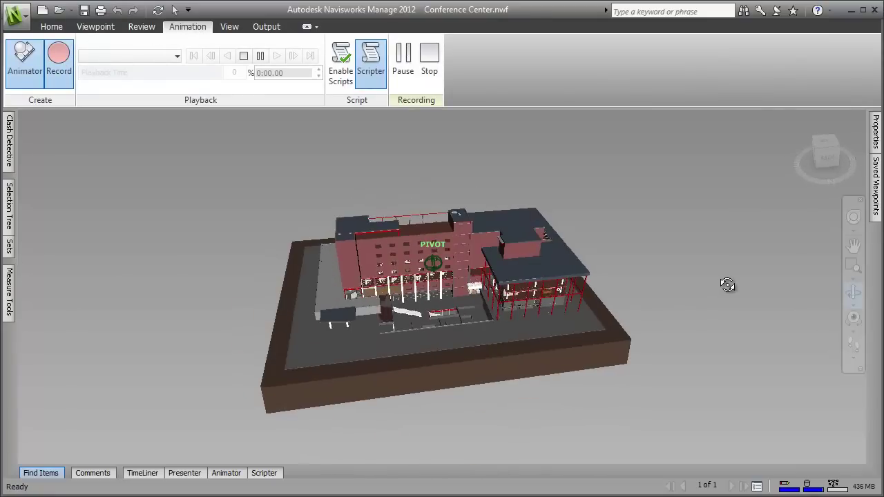
pyautogui.moveTo(40, 290); pyautogui.dragTo(474, 308)
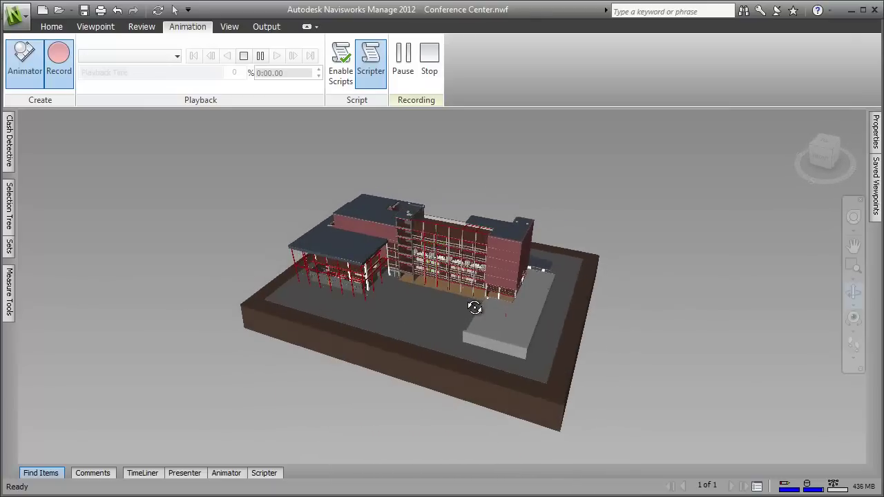
pyautogui.click(243, 57)
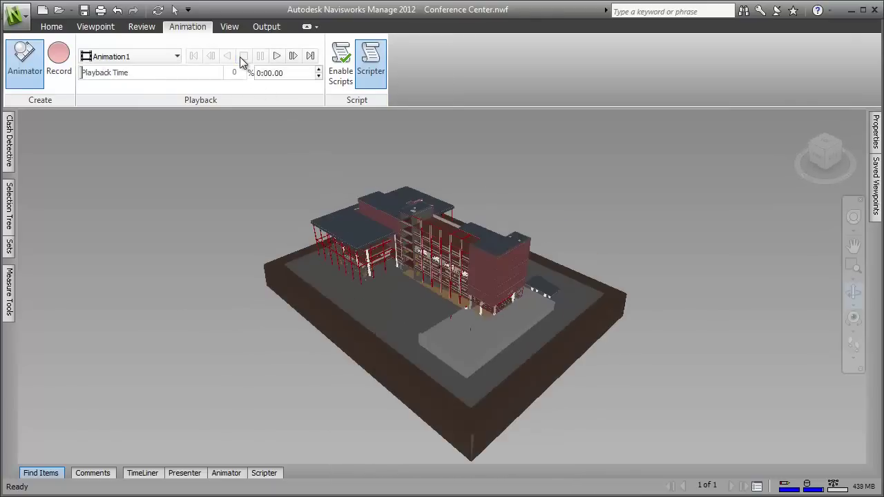
# Step: Keep the Saved Viewpoints list open beside the model and play back the recorded animation
pyautogui.click(875, 181)
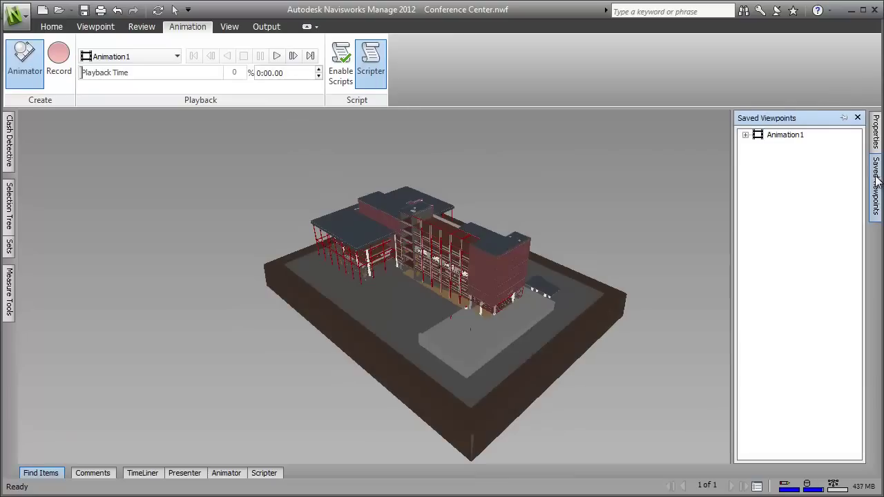
pyautogui.click(844, 118)
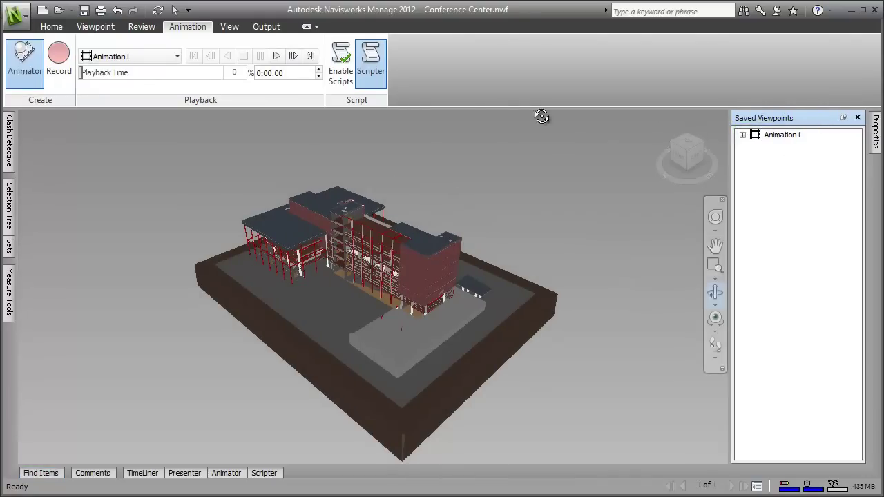
pyautogui.click(275, 57)
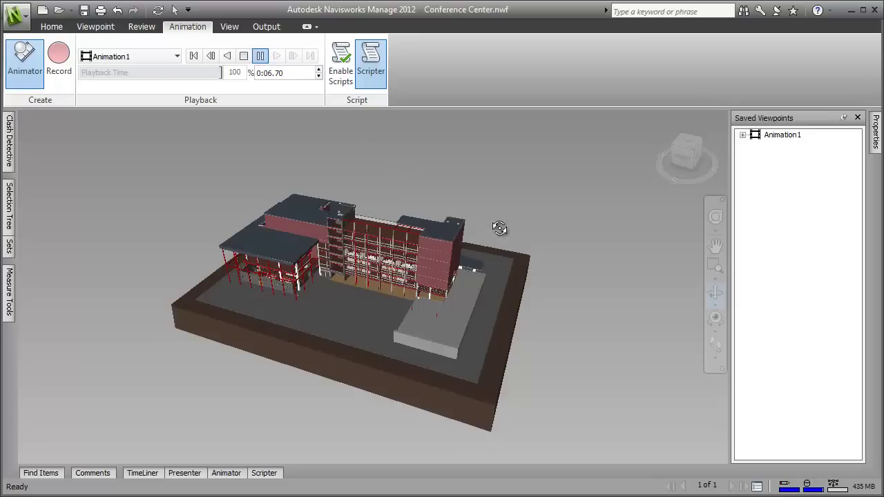
# Step: Fly down to ground level near the red columns and save a first viewpoint with the default name
pyautogui.click(718, 359)
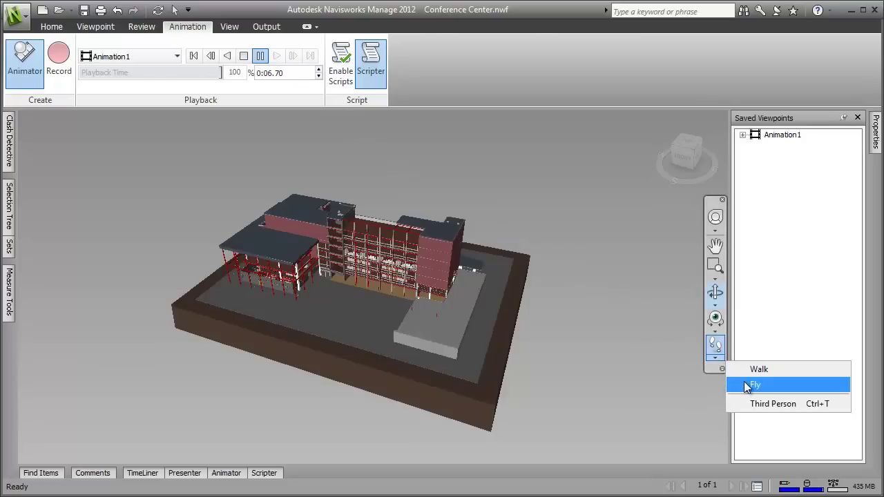
pyautogui.click(739, 384)
pyautogui.moveTo(574, 355); pyautogui.dragTo(709, 358)
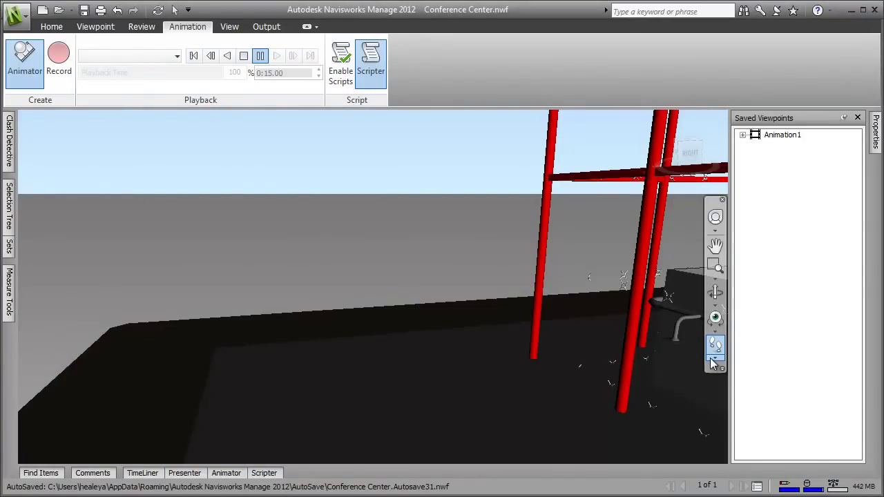
pyautogui.rightClick(754, 294)
pyautogui.click(770, 324)
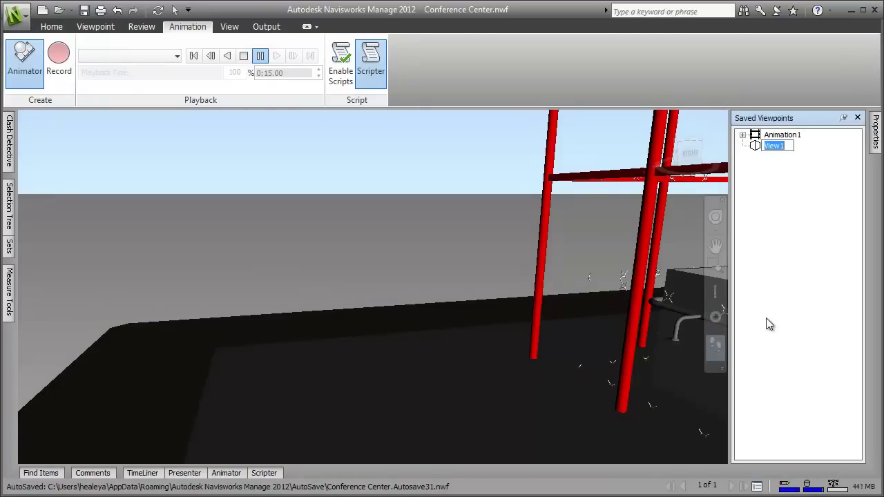
pyautogui.press('Return')
# Step: Walk to a second position on the dark ground near the site edge, with red columns ahead, and save that viewpoint
pyautogui.moveTo(453, 357); pyautogui.dragTo(535, 226)
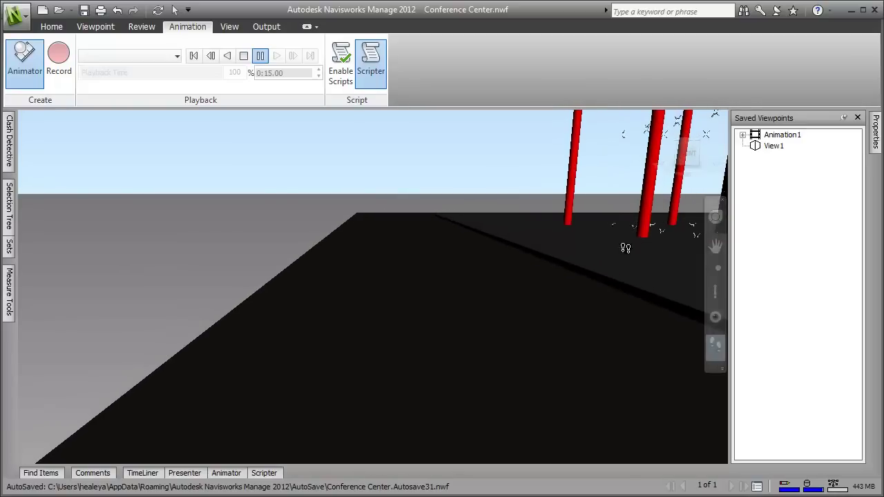
pyautogui.rightClick(739, 238)
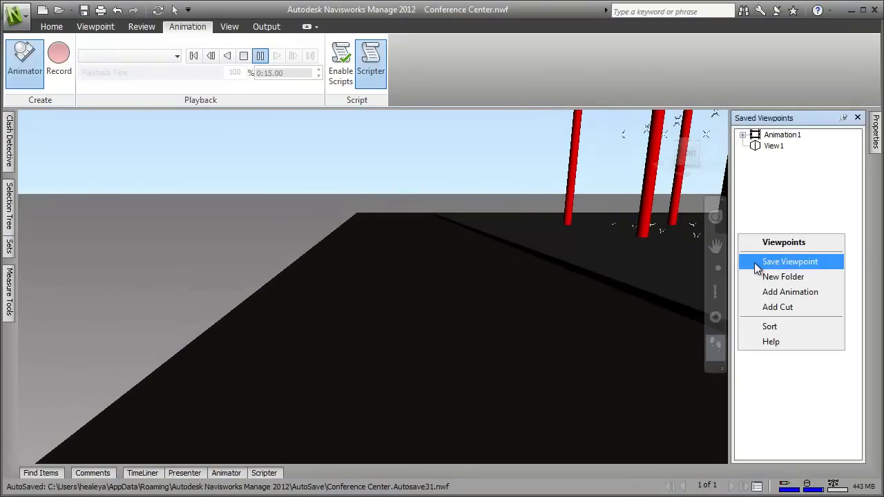
pyautogui.click(758, 260)
pyautogui.press('Return')
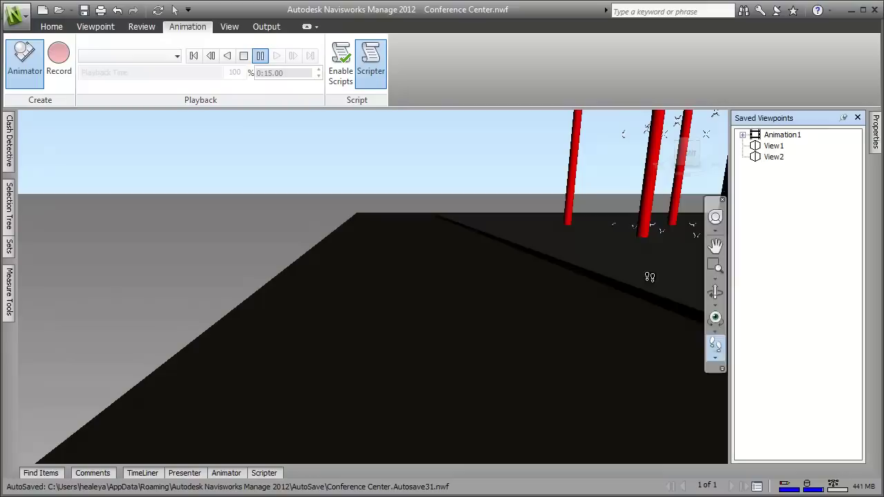
# Step: Walk on to look along the site edge with the white columns in the distance, and save a third viewpoint
pyautogui.moveTo(444, 306); pyautogui.dragTo(582, 247)
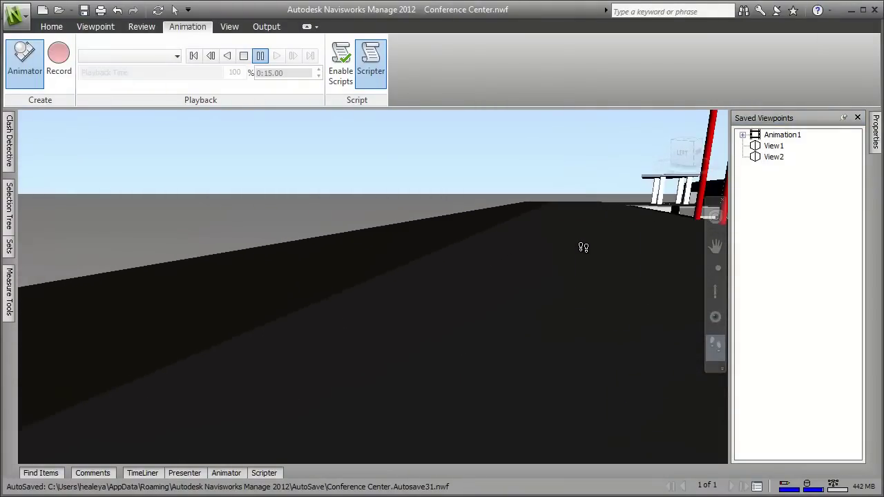
pyautogui.rightClick(746, 281)
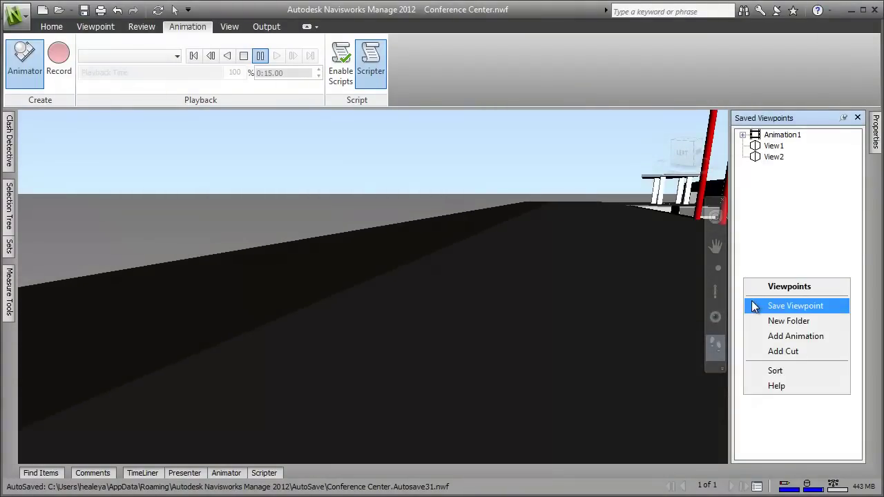
pyautogui.click(753, 305)
pyautogui.press('Return')
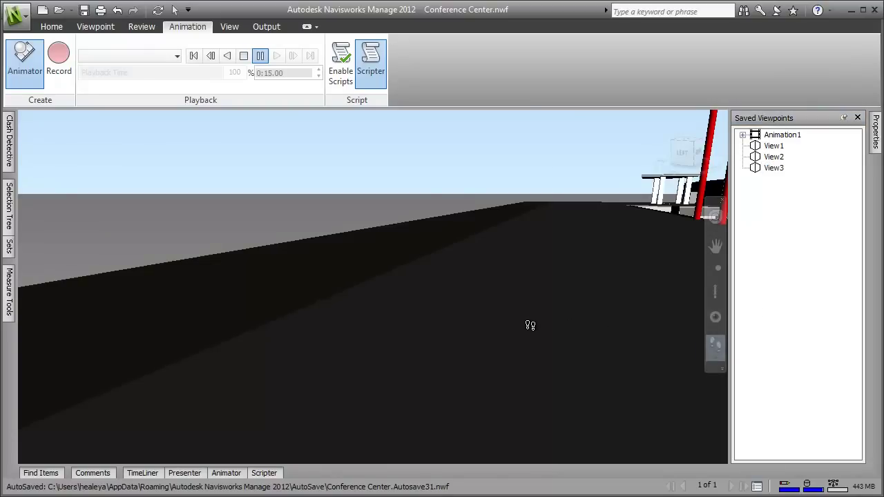
# Step: Walk until the view faces the building's white-columned facade, and save a fourth viewpoint with the default name
pyautogui.moveTo(529, 325); pyautogui.dragTo(691, 233)
pyautogui.rightClick(758, 231)
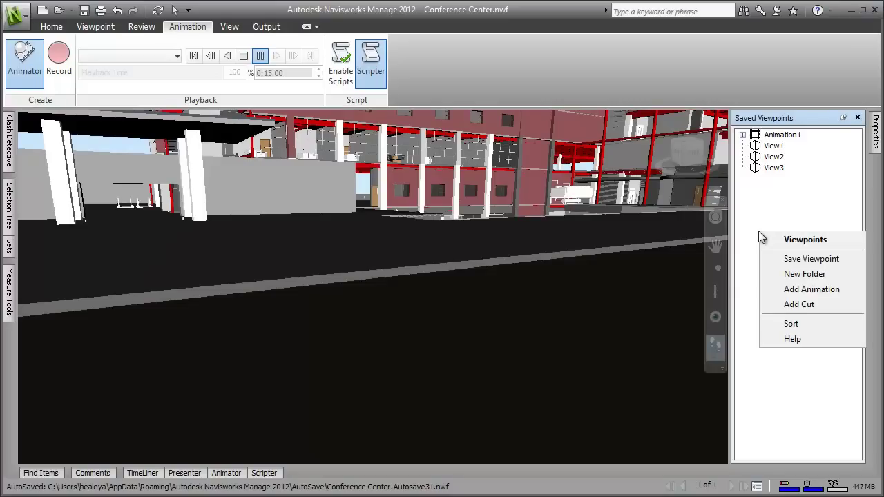
pyautogui.click(774, 259)
pyautogui.click(775, 259)
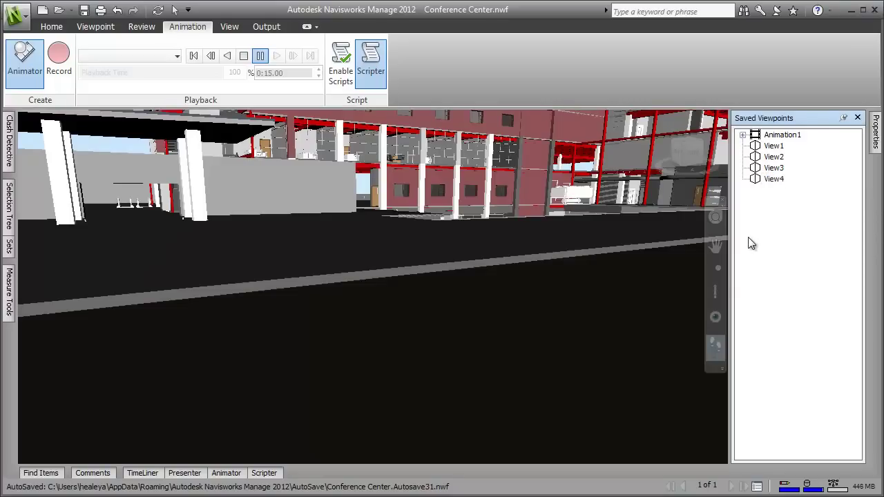
# Step: Add an empty animation to the saved viewpoints and move View1 through View4 into it
pyautogui.rightClick(744, 235)
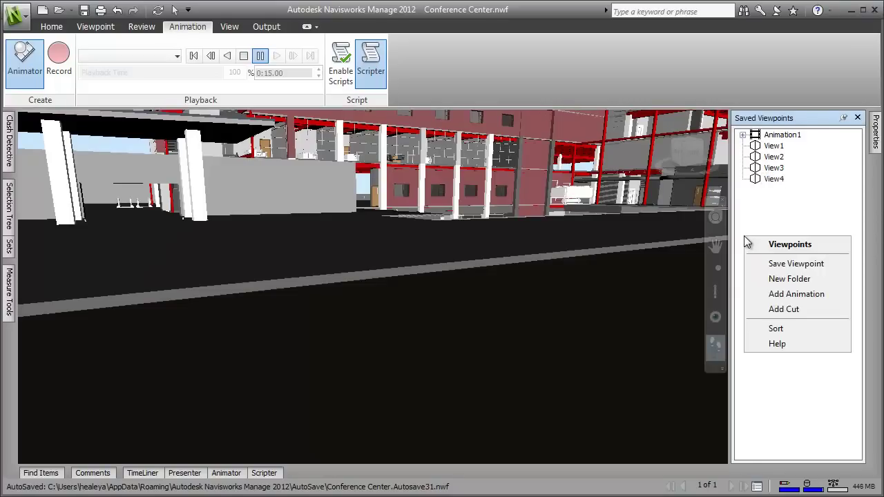
pyautogui.click(763, 291)
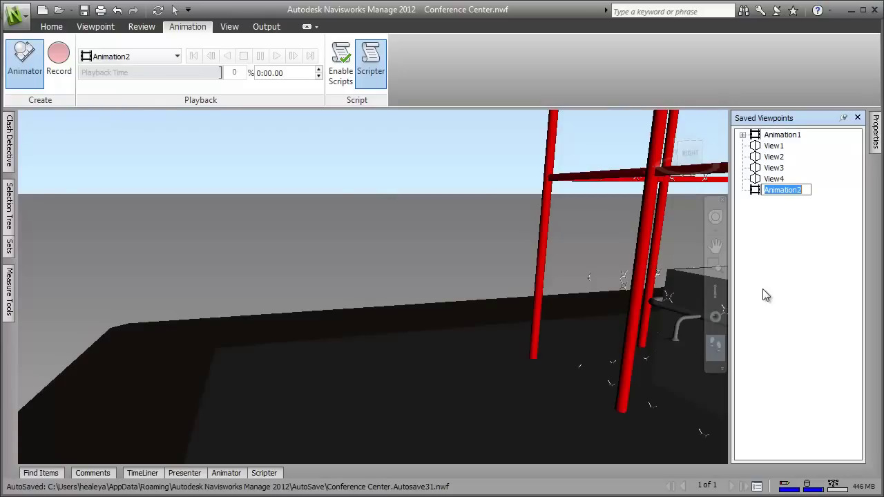
pyautogui.click(762, 289)
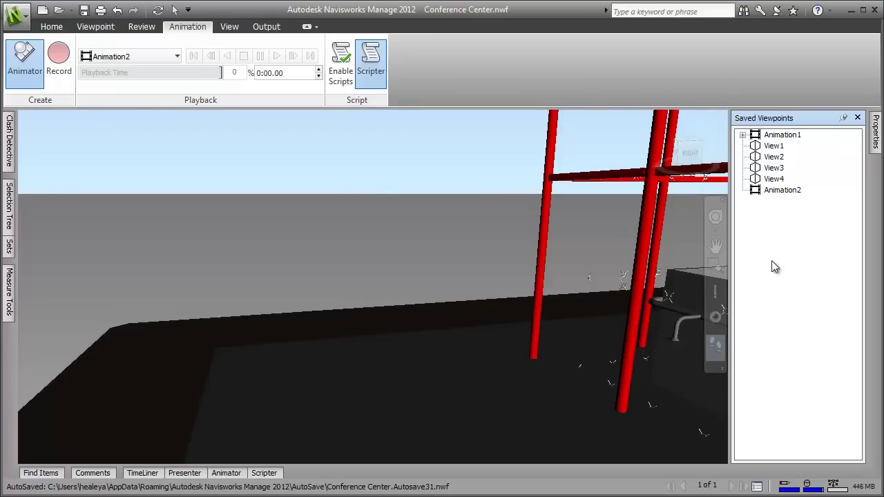
pyautogui.click(773, 147)
pyautogui.keyDown('shift'); pyautogui.click(771, 181); pyautogui.keyUp('shift')
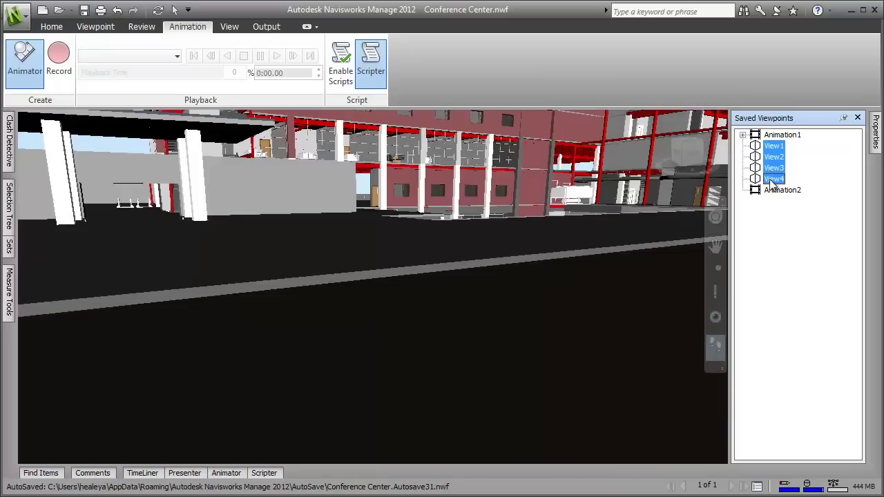
pyautogui.moveTo(771, 180); pyautogui.dragTo(773, 191)
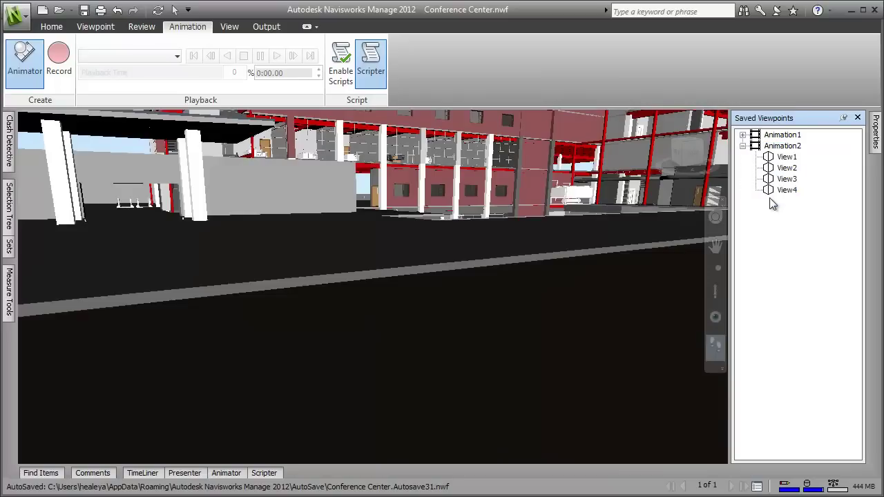
# Step: Set the duration of Animation2 to 15 and play it back
pyautogui.rightClick(769, 146)
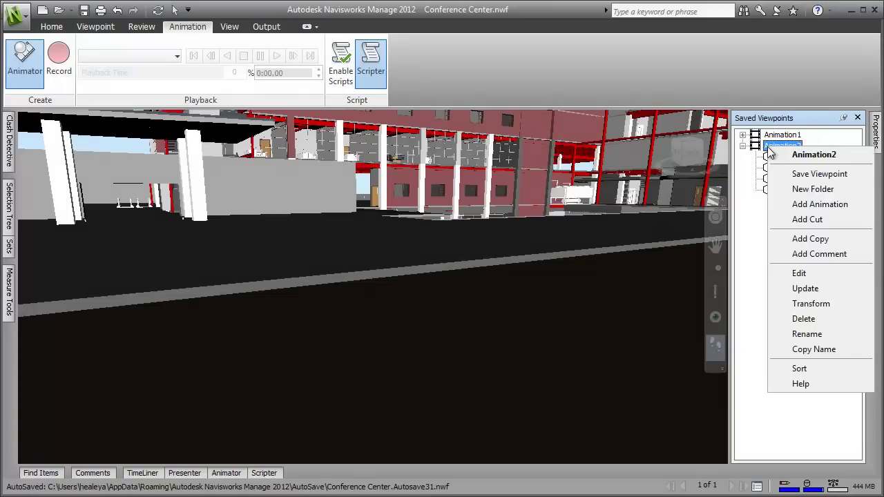
pyautogui.click(786, 273)
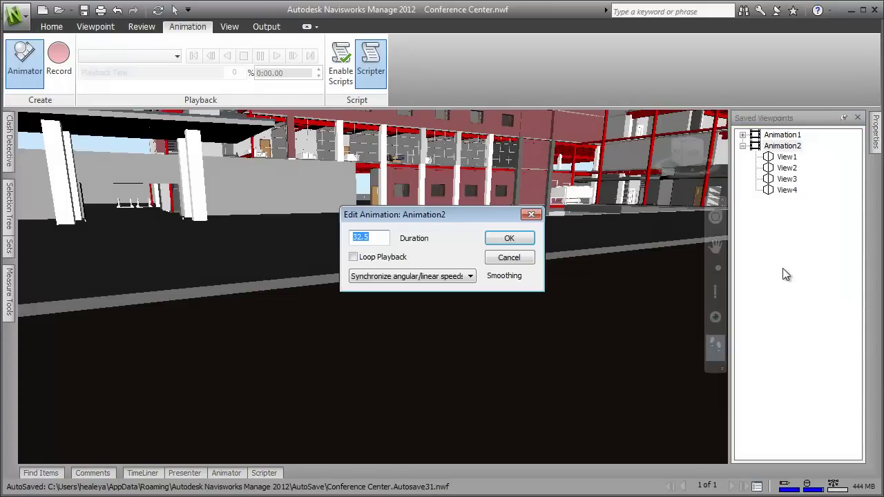
pyautogui.write('15')
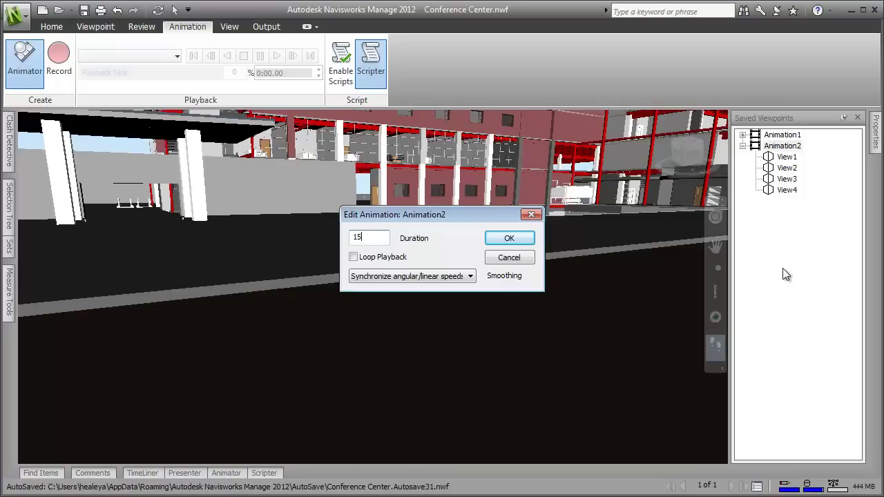
pyautogui.press('Return')
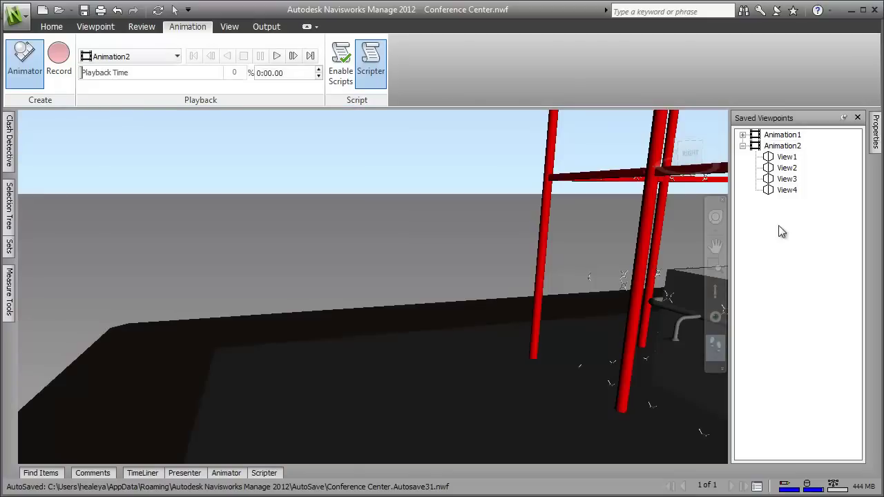
pyautogui.click(772, 148)
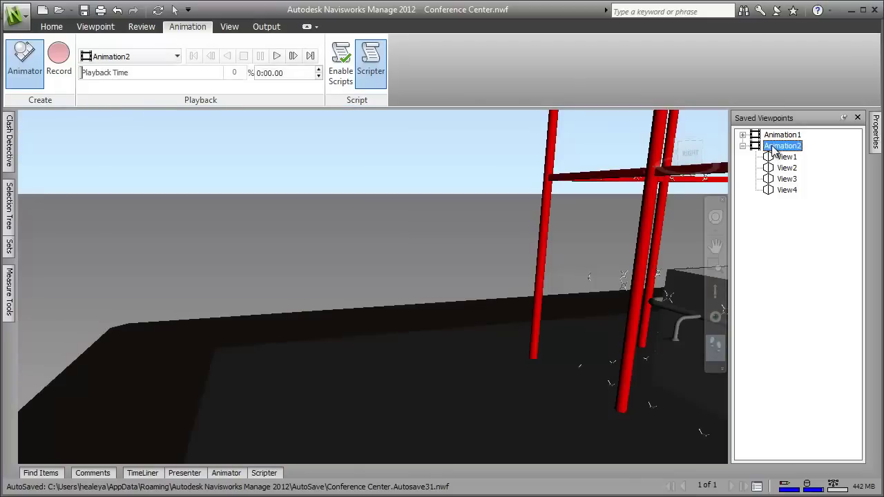
pyautogui.click(276, 57)
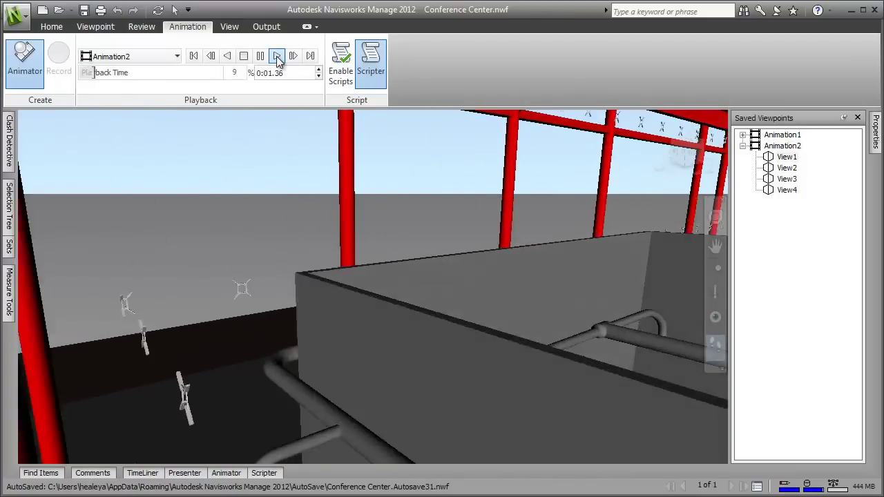